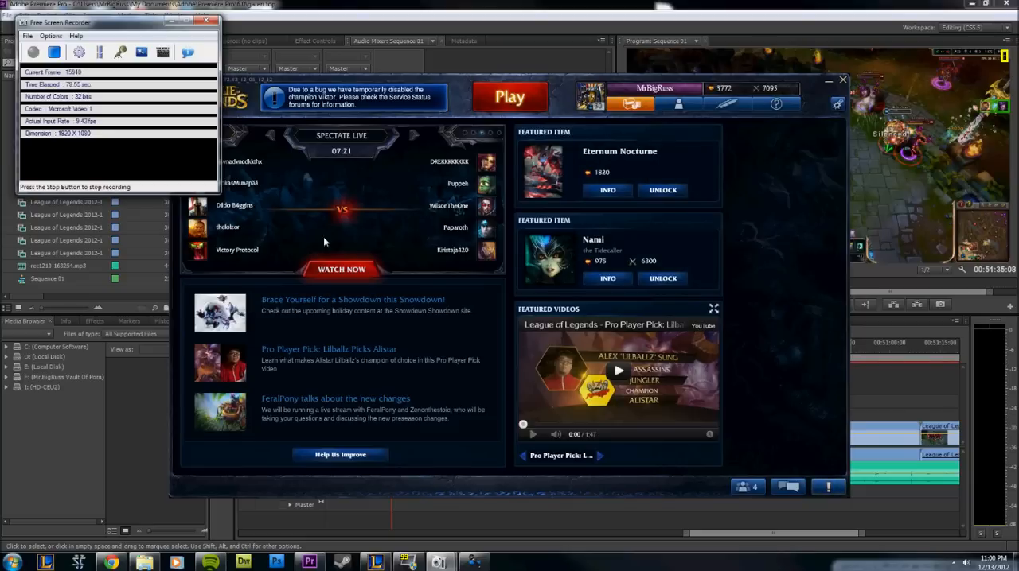
Show the sound recorder window briefly and hide it again
{"action": "left_click", "coordinate": [474, 563]}
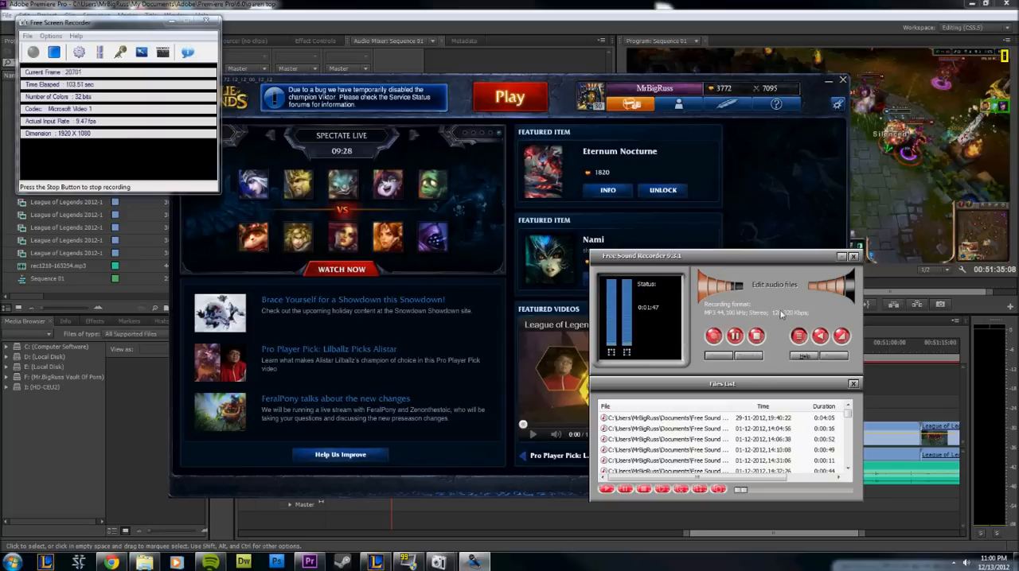
{"action": "left_click", "coordinate": [841, 257]}
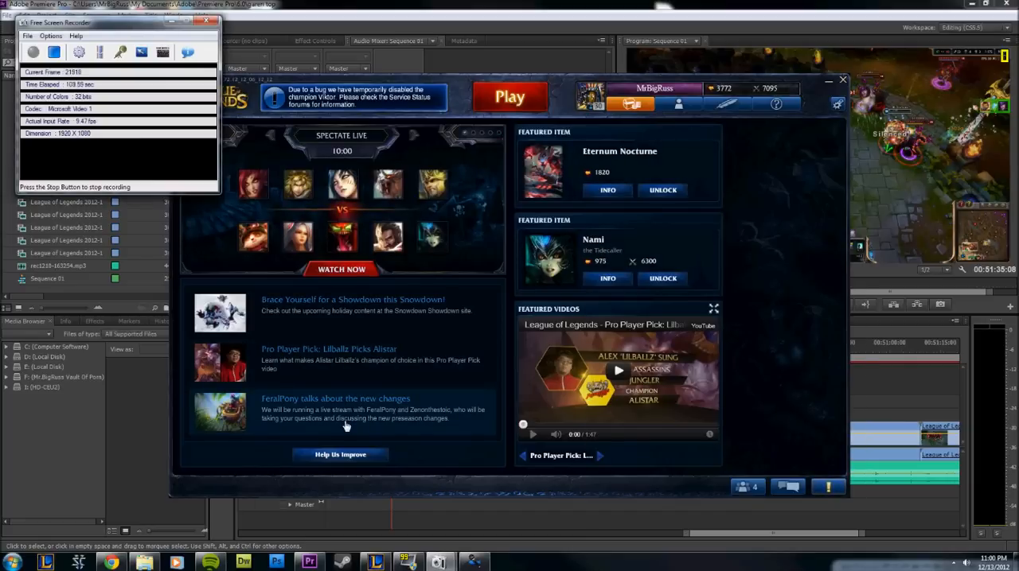
Bring up the Fraps settings window, then bring the Fraps recordings folder to the front
{"action": "left_click", "coordinate": [407, 562]}
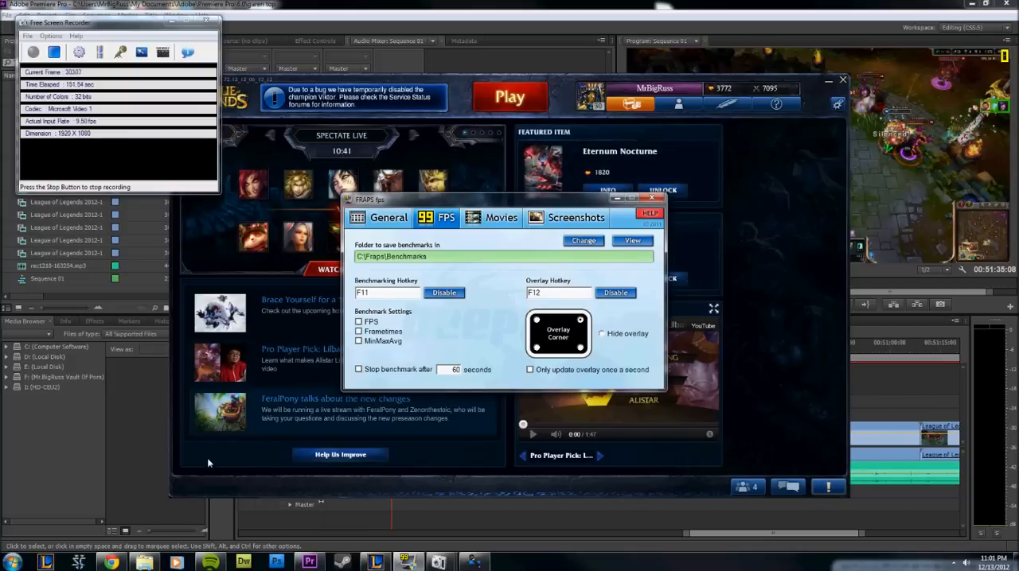
{"action": "left_click", "coordinate": [144, 562]}
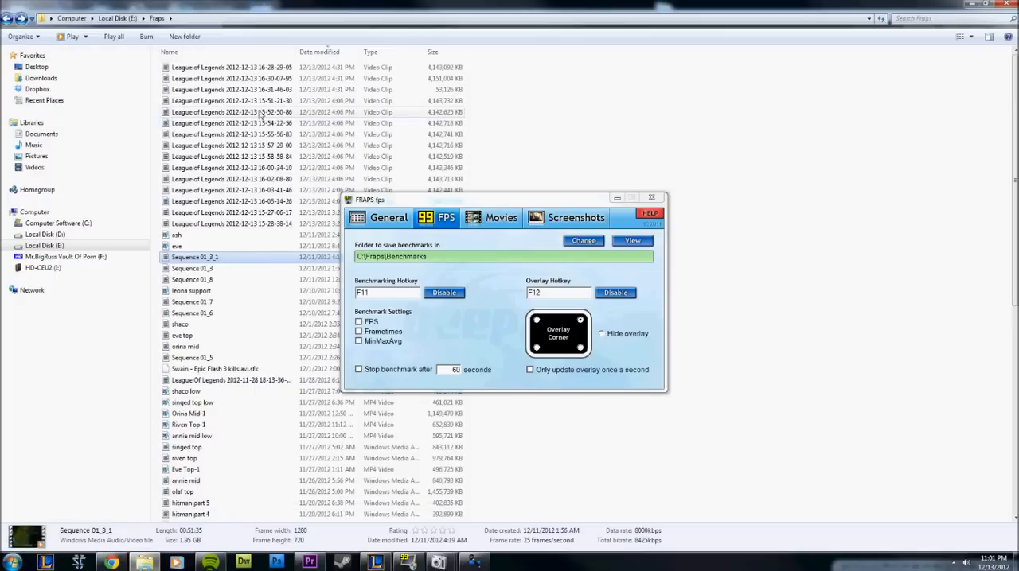
Move the Fraps settings aside and select a large League of Legends clip to check its details
{"action": "left_click", "coordinate": [617, 197]}
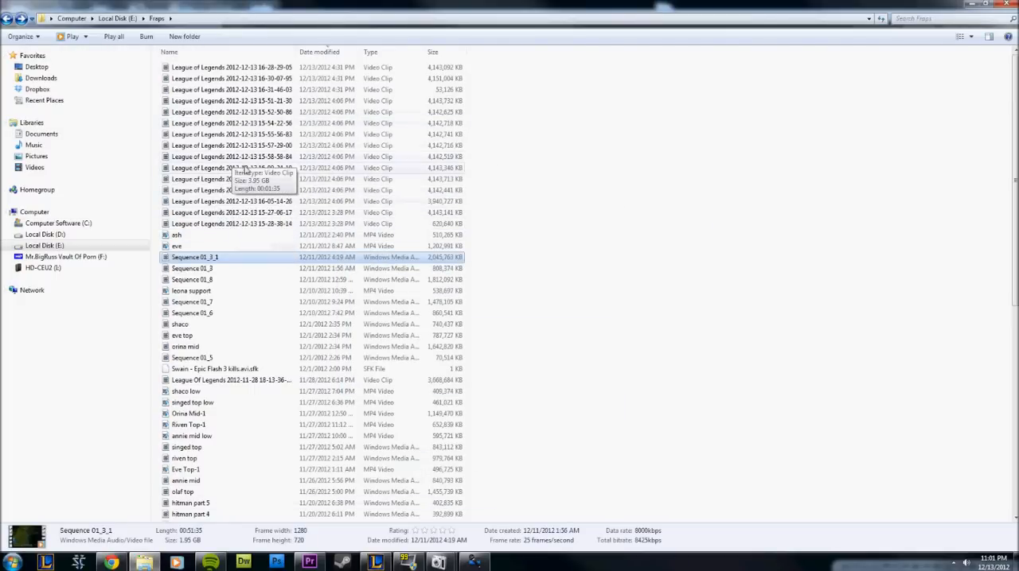
{"action": "left_click", "coordinate": [340, 180]}
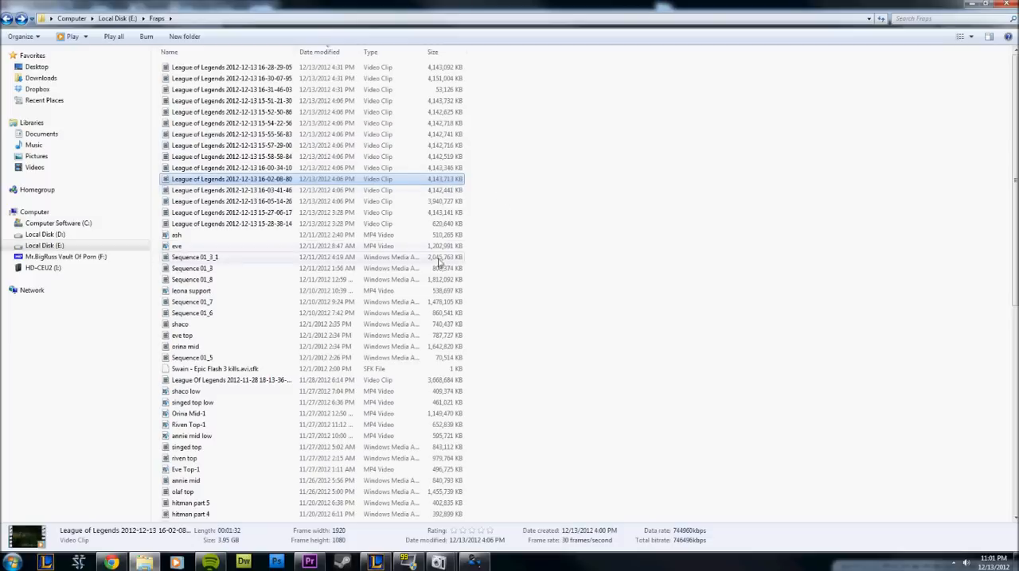
{"action": "scroll", "coordinate": [382, 380], "scroll_direction": "down", "scroll_amount": 4}
{"action": "scroll", "coordinate": [380, 380], "scroll_direction": "down", "scroll_amount": 4}
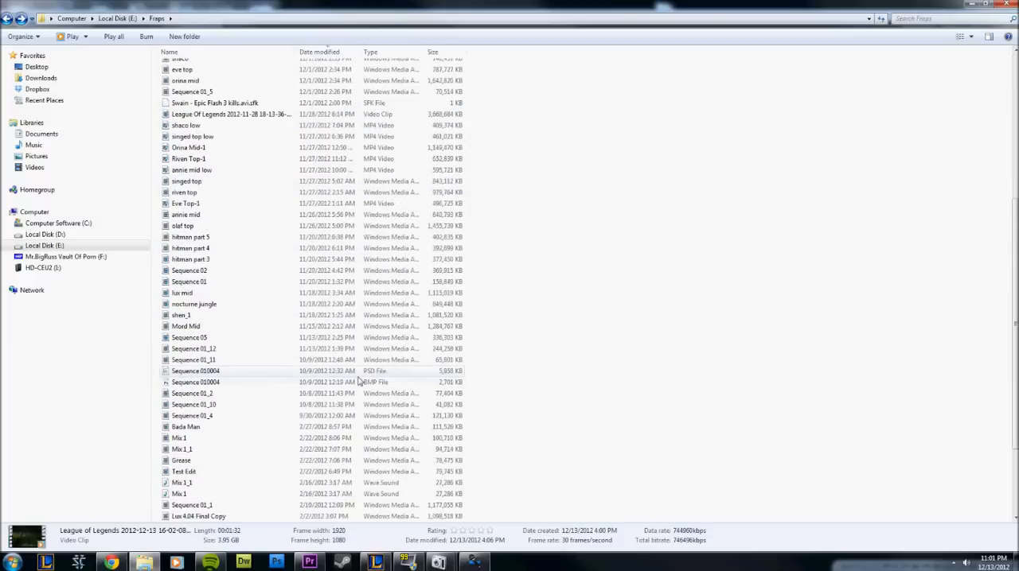
{"action": "scroll", "coordinate": [381, 381], "scroll_direction": "down", "scroll_amount": 4}
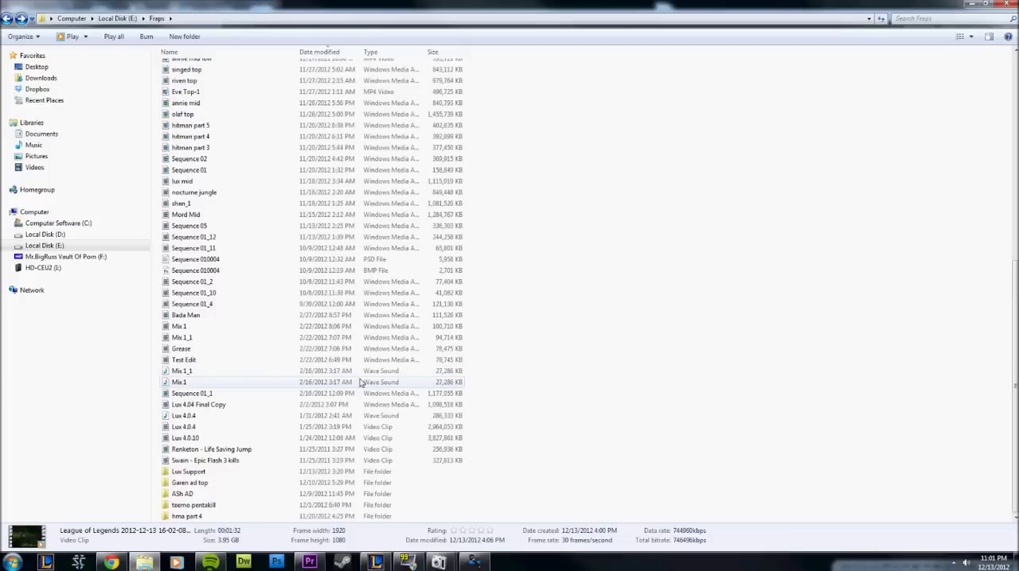
Enter Garen ad top, select all 35 files with fuller details shown, then bring Premiere forward
{"action": "double_click", "coordinate": [294, 487]}
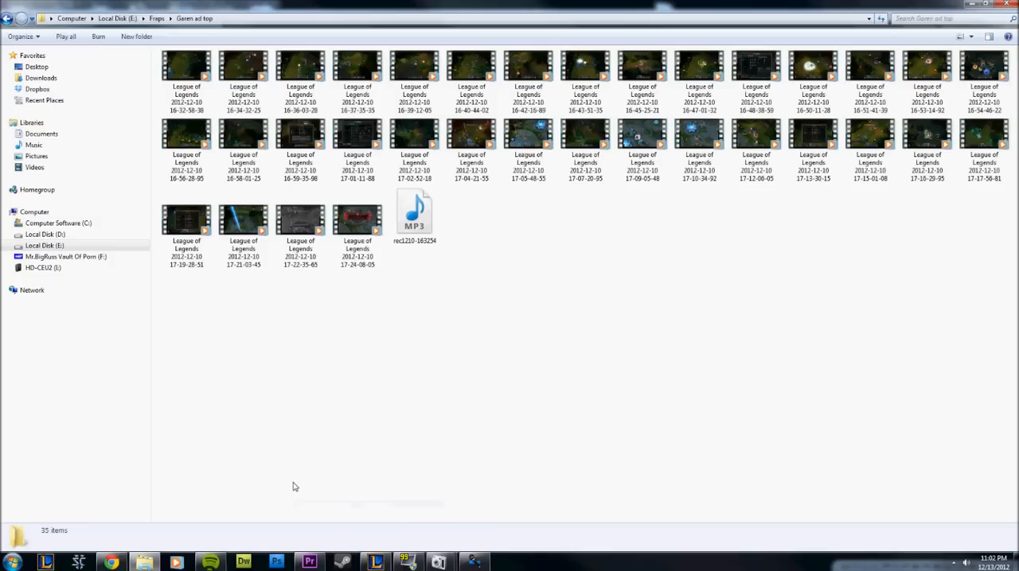
{"action": "left_click_drag", "start_coordinate": [987, 304], "coordinate": [160, 45]}
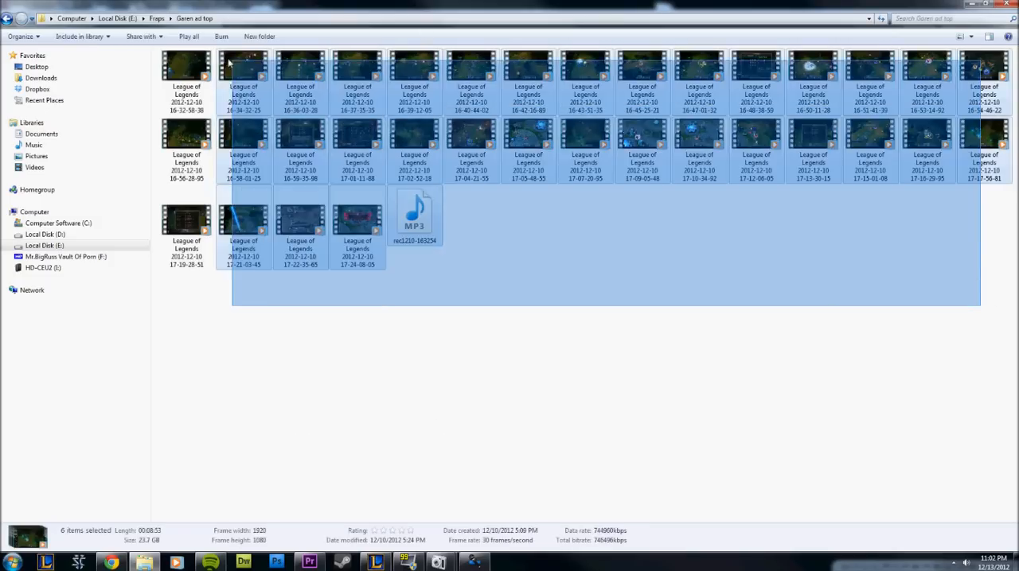
{"action": "left_click", "coordinate": [87, 540]}
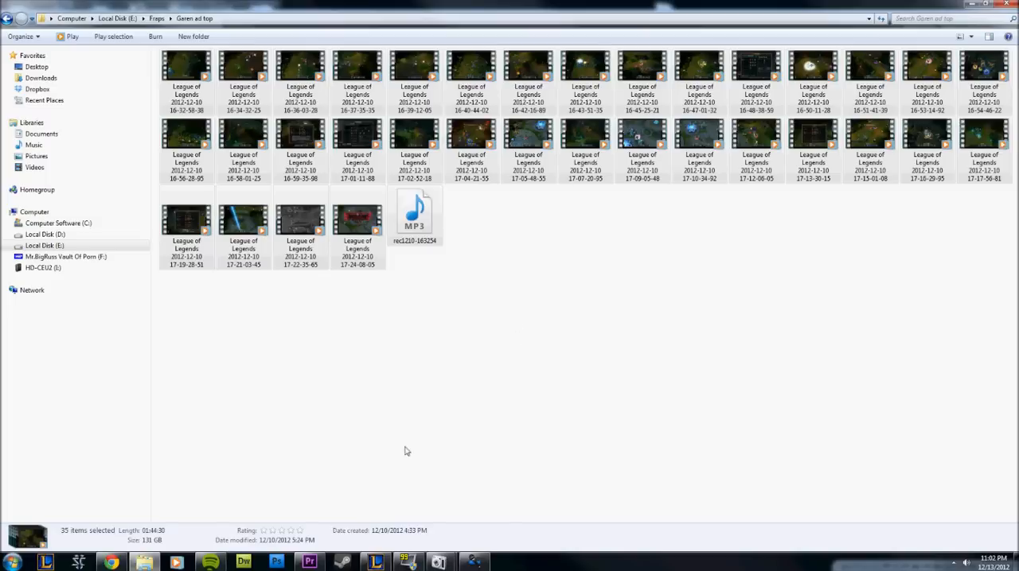
{"action": "left_click", "coordinate": [313, 563]}
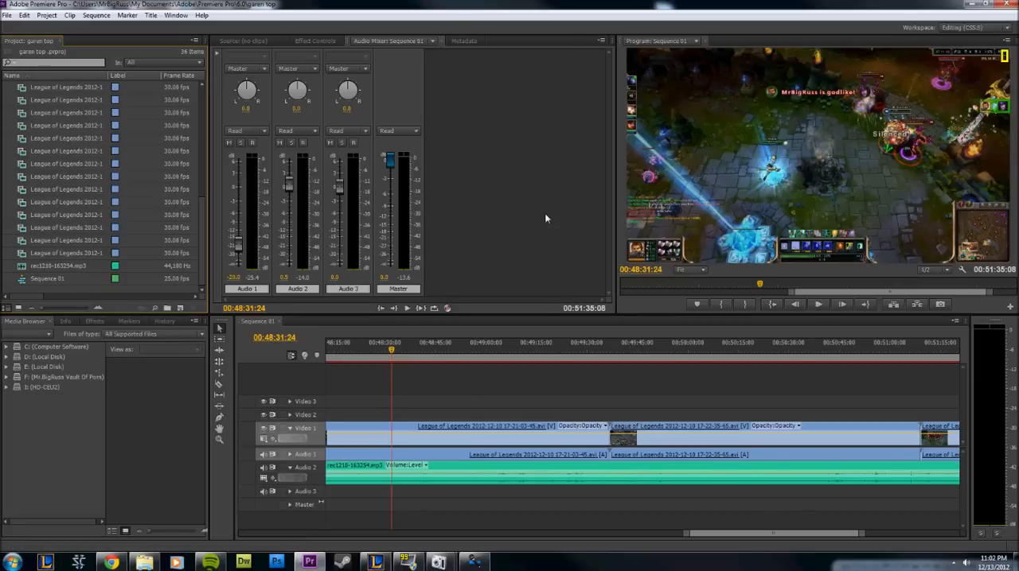
{"action": "scroll", "coordinate": [203, 228], "scroll_direction": "up", "scroll_amount": 3}
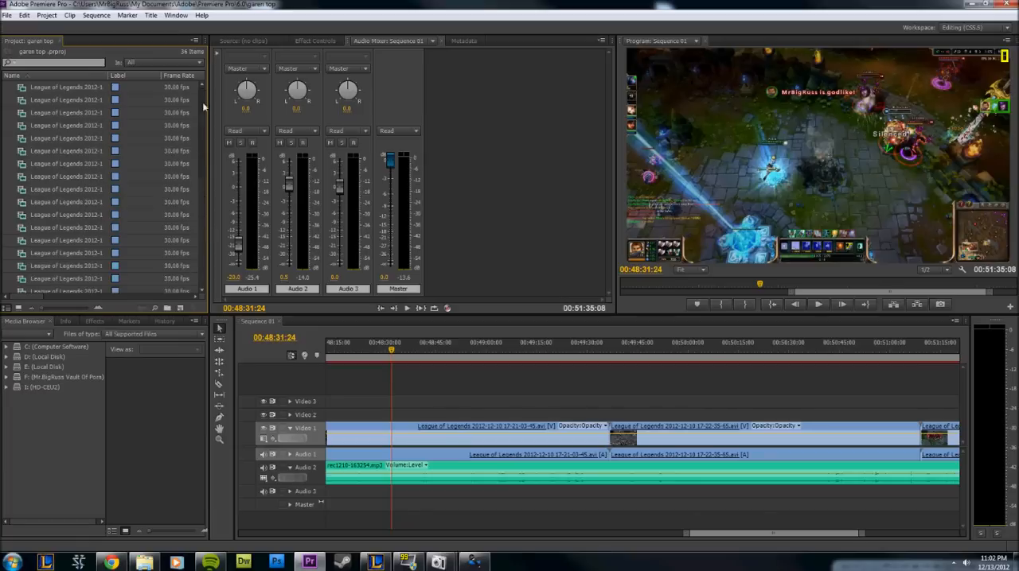
{"action": "scroll", "coordinate": [205, 214], "scroll_direction": "down", "scroll_amount": 3}
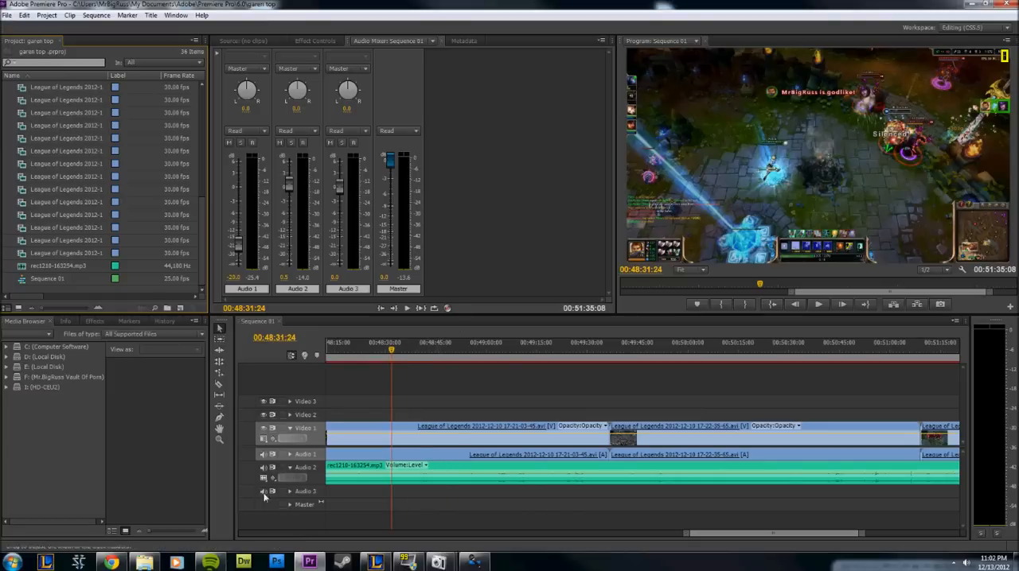
Return to the Garen ad top folder in Windows Explorer
{"action": "left_click", "coordinate": [144, 562]}
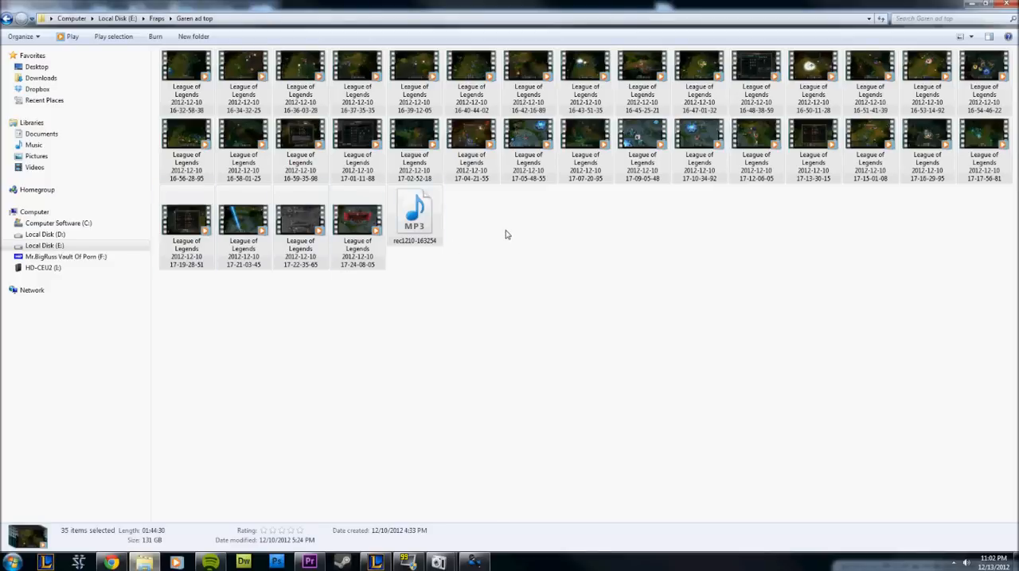
Go up to the Fraps folder and select the 1.95 GB Sequence 01_3_1 video
{"action": "key", "text": "BackSpace"}
{"action": "scroll", "coordinate": [301, 230], "scroll_direction": "up", "scroll_amount": 10}
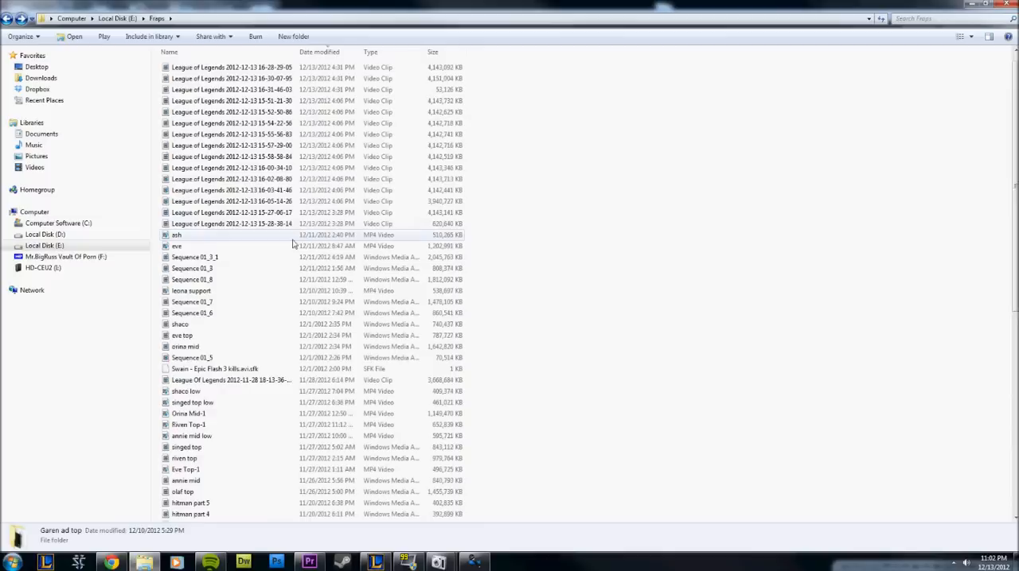
{"action": "left_click", "coordinate": [235, 259]}
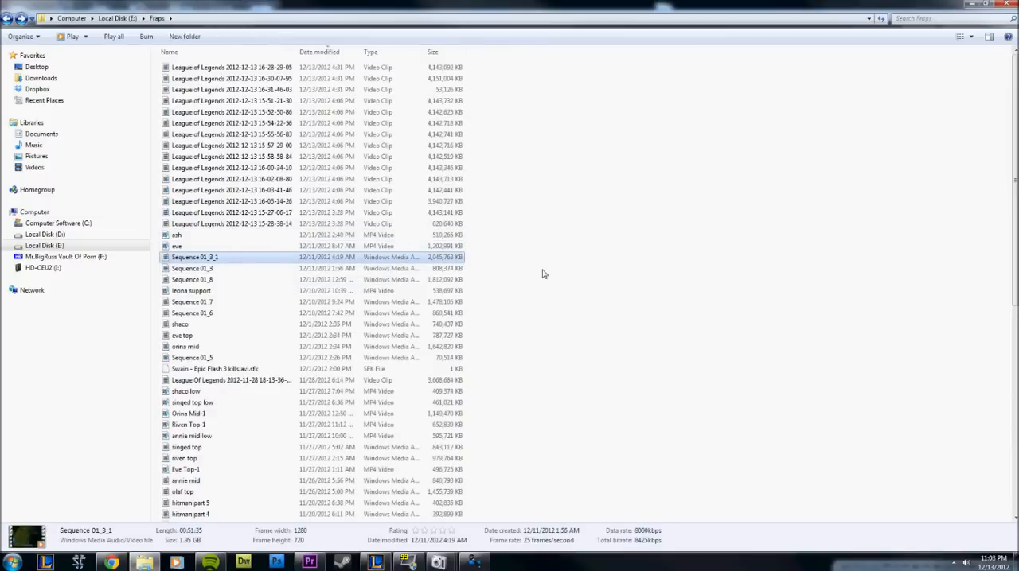